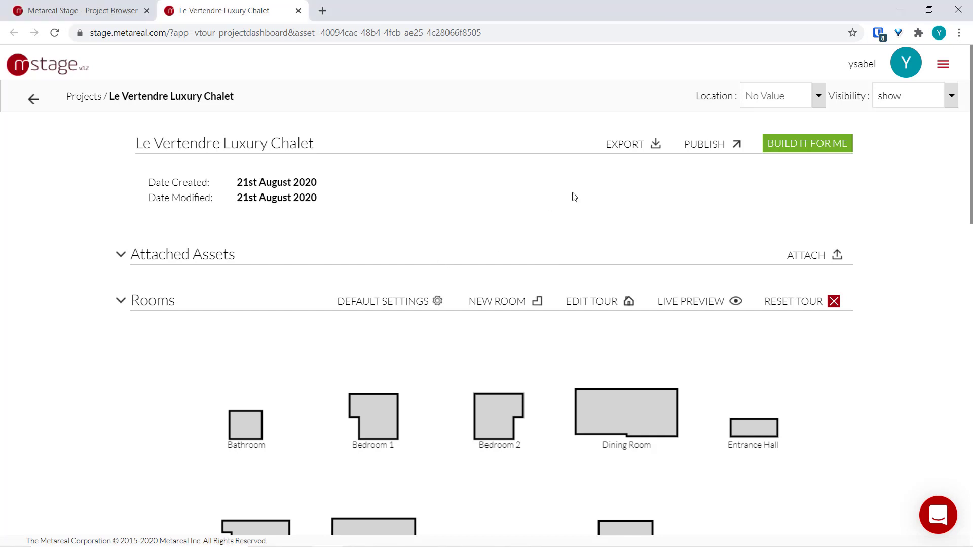
Add Asia Pacific North East, Asia Pacific South East and Europe North, then publish the chalet tour.
{"action": "left_click", "coordinate": [693, 146]}
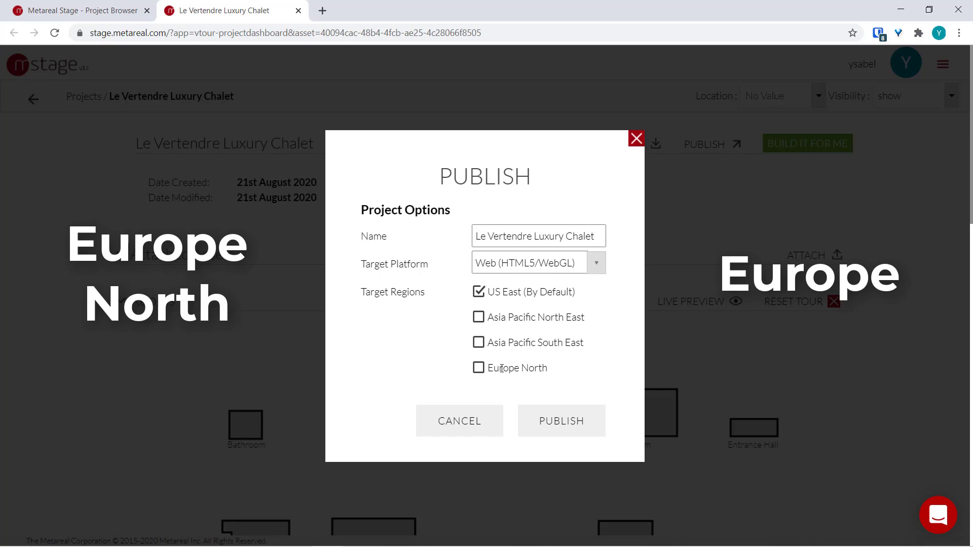
{"action": "left_click", "coordinate": [478, 317]}
{"action": "left_click", "coordinate": [479, 343]}
{"action": "left_click", "coordinate": [478, 368]}
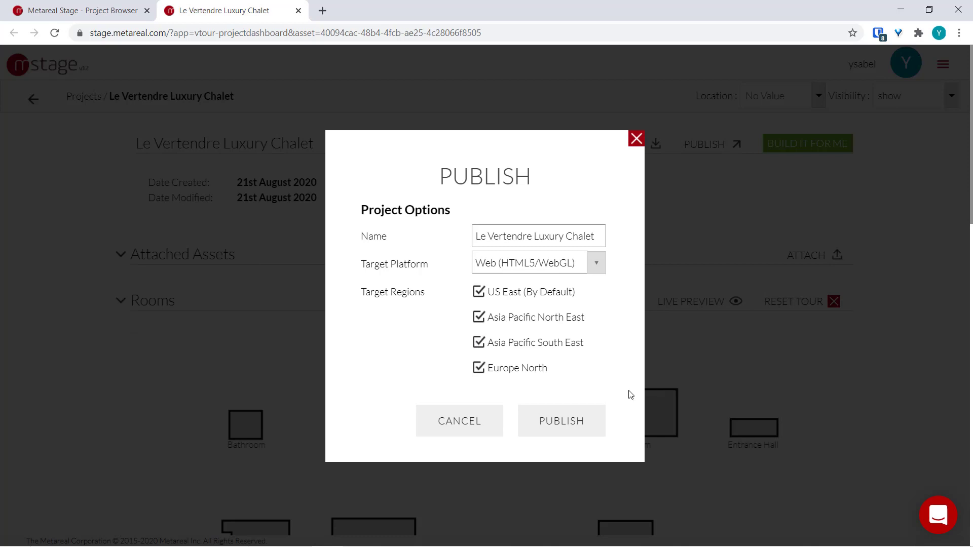
{"action": "left_click", "coordinate": [561, 421]}
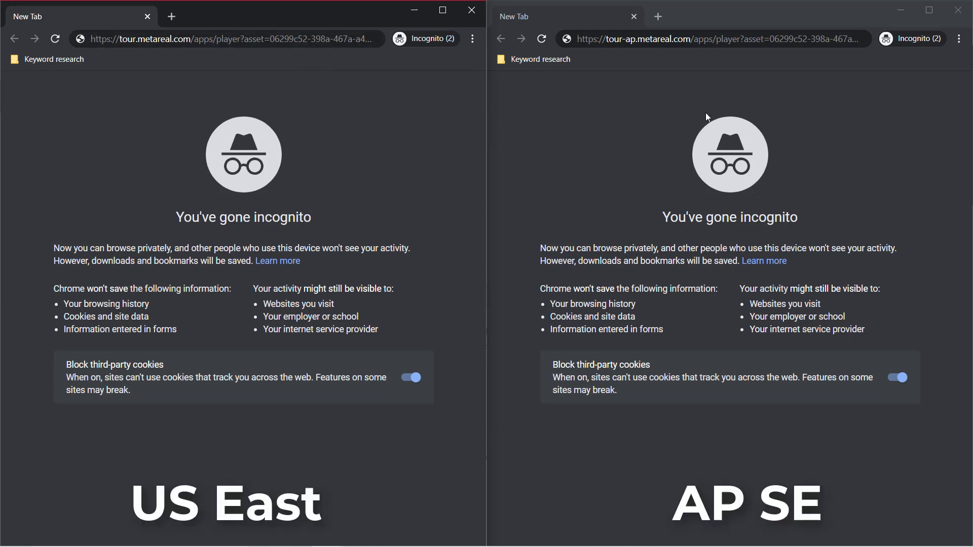
Submit the player URLs in both incognito windows to open the US East and AP SE tours.
{"action": "left_click", "coordinate": [307, 39]}
{"action": "key", "text": "Return"}
{"action": "left_click", "coordinate": [623, 38]}
{"action": "key", "text": "Return"}
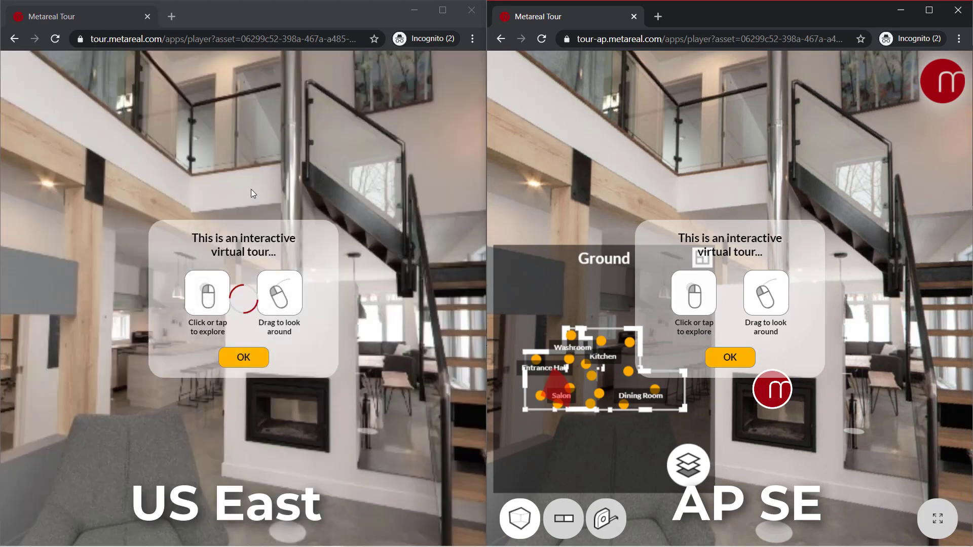
Walk the AP SE tour past the stairs, Salon and Entrance Hall to the TV wall.
{"action": "left_click", "coordinate": [739, 363]}
{"action": "left_click", "coordinate": [760, 343]}
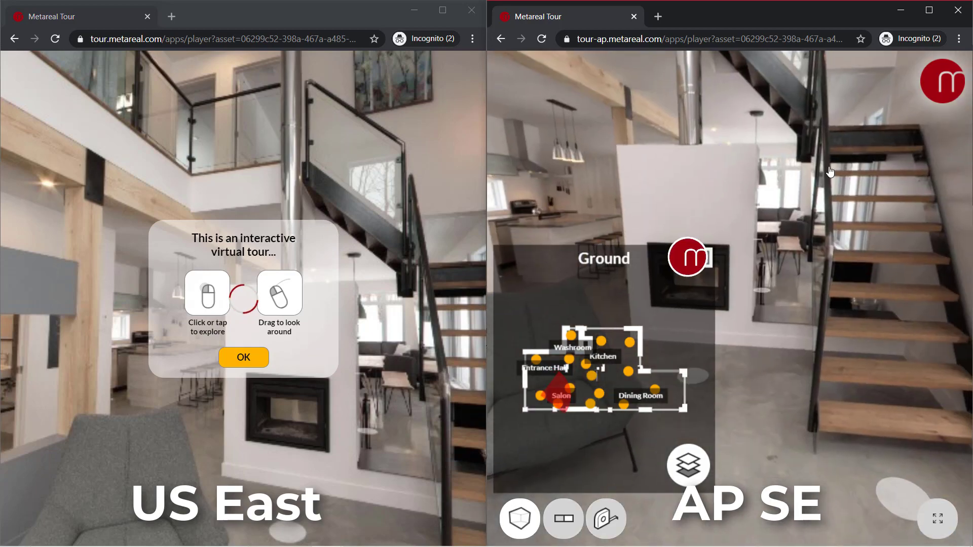
{"action": "left_click", "coordinate": [831, 172]}
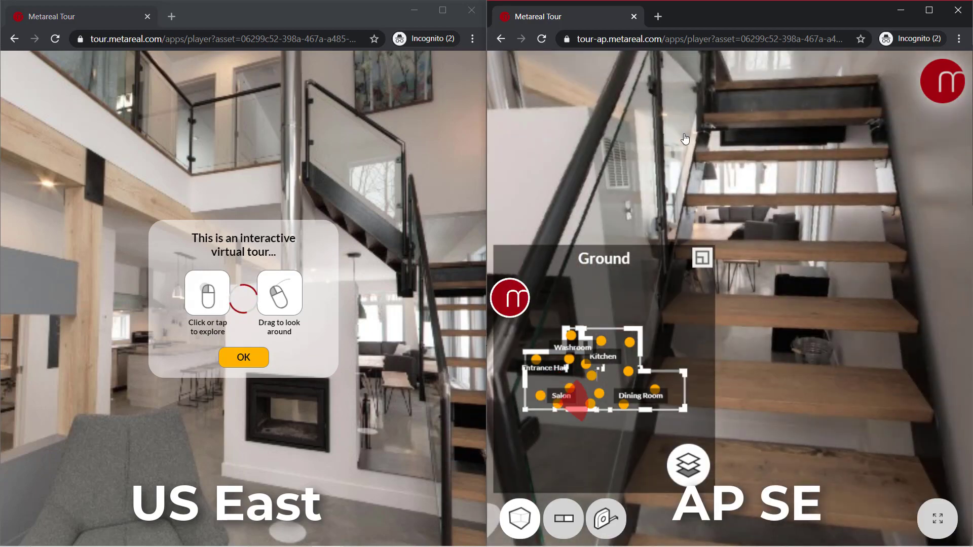
{"action": "left_click", "coordinate": [553, 163]}
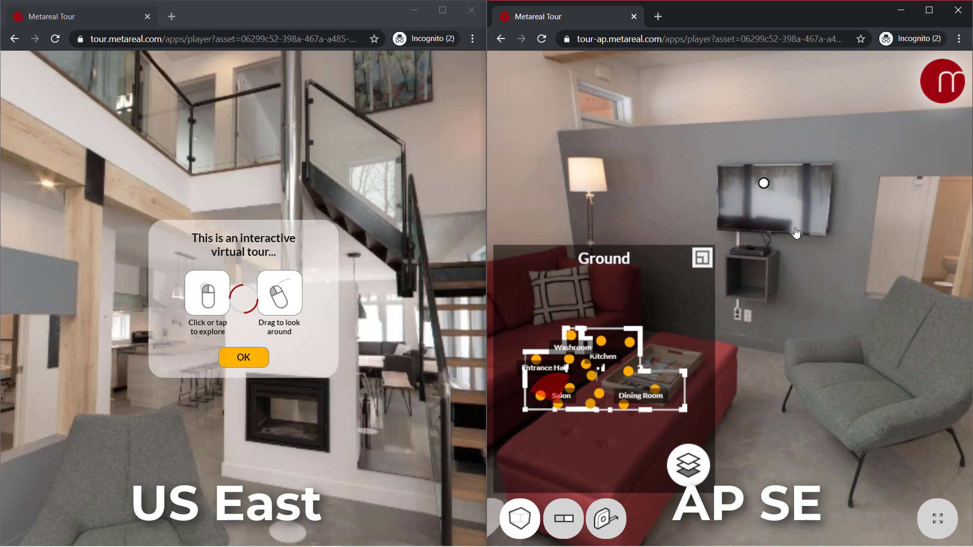
{"action": "left_click", "coordinate": [795, 233]}
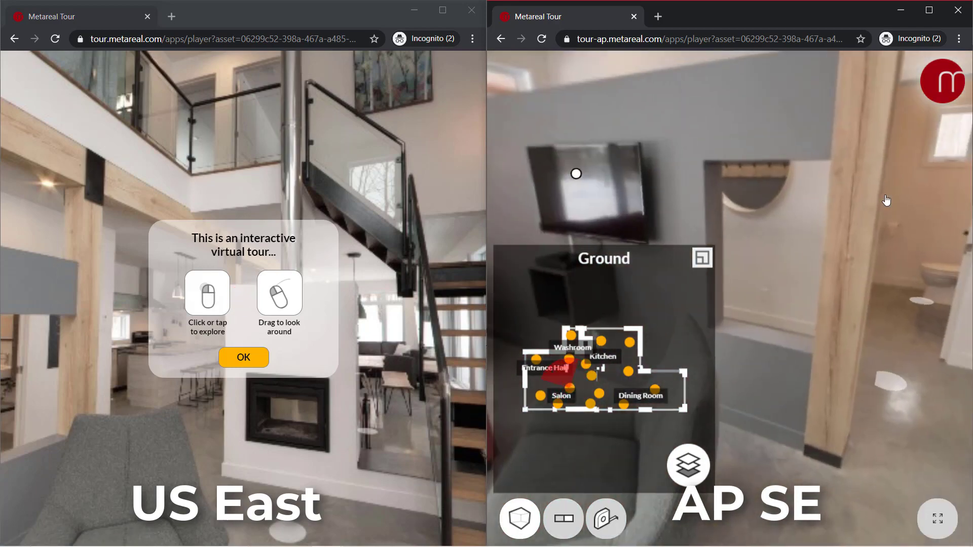
{"action": "left_click", "coordinate": [885, 200]}
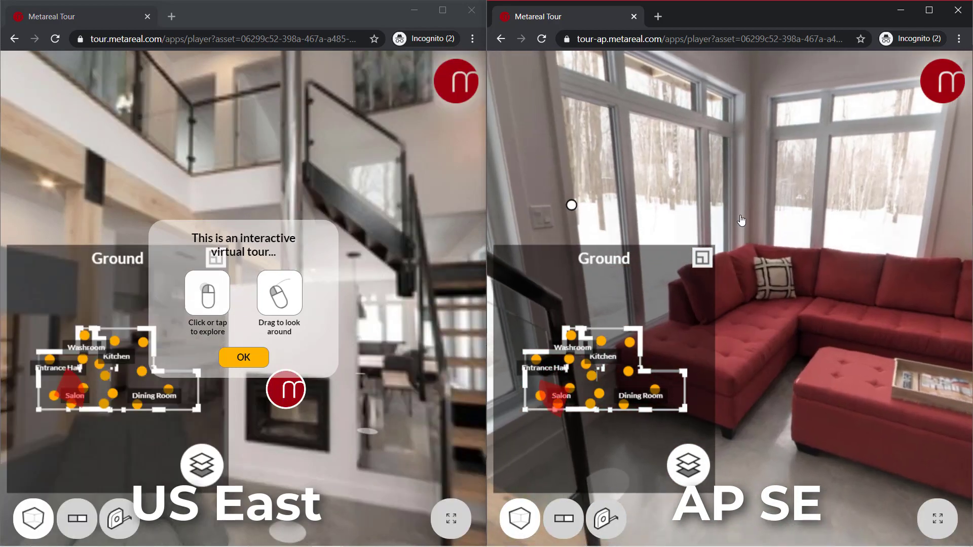
{"action": "left_click", "coordinate": [742, 221]}
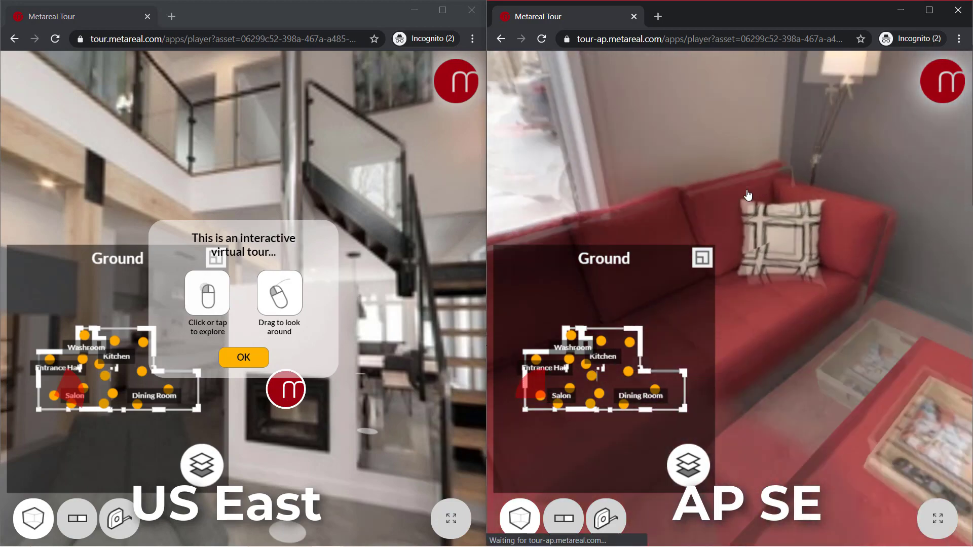
{"action": "left_click", "coordinate": [749, 195]}
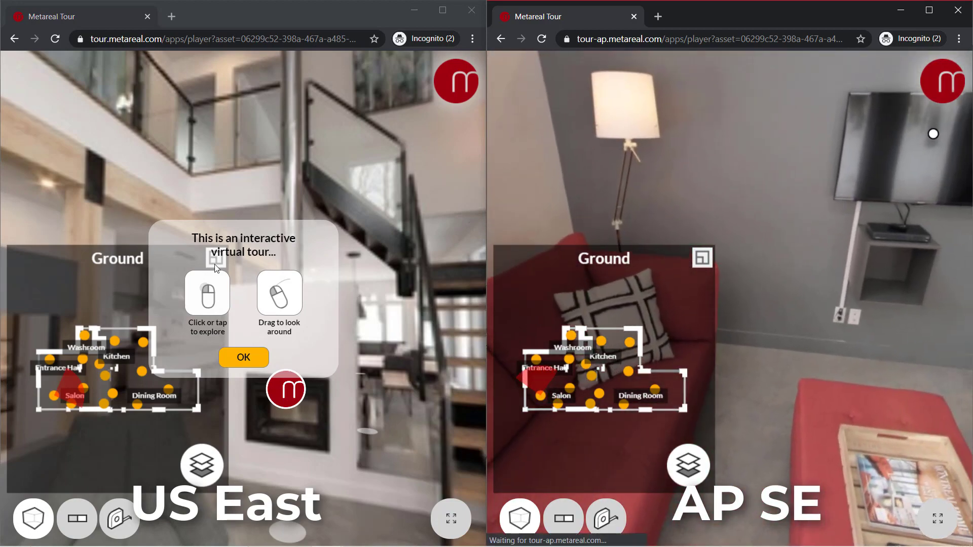
Walk the US East tour past the fireplace and staircase to the chalkboard.
{"action": "left_click", "coordinate": [257, 360]}
{"action": "left_click", "coordinate": [310, 254]}
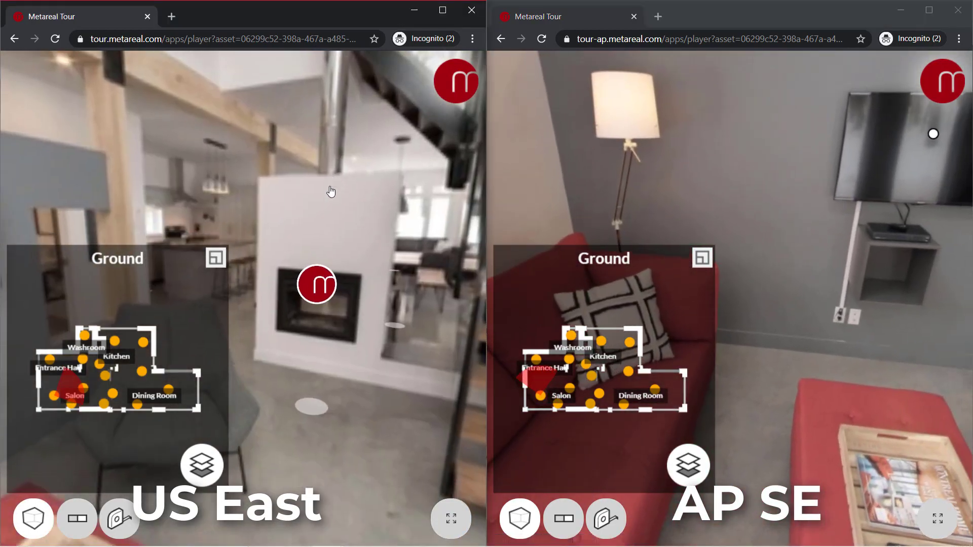
{"action": "left_click", "coordinate": [305, 200]}
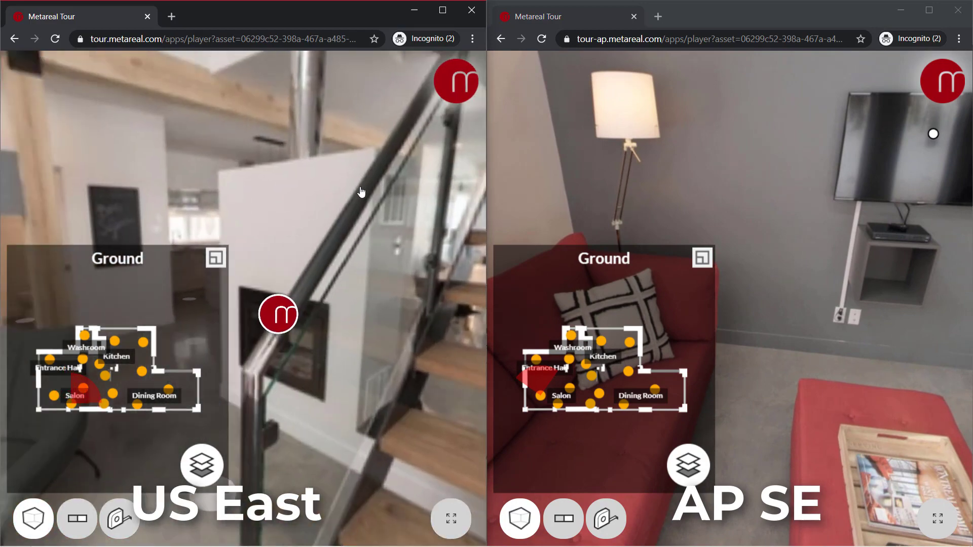
{"action": "left_click", "coordinate": [317, 200]}
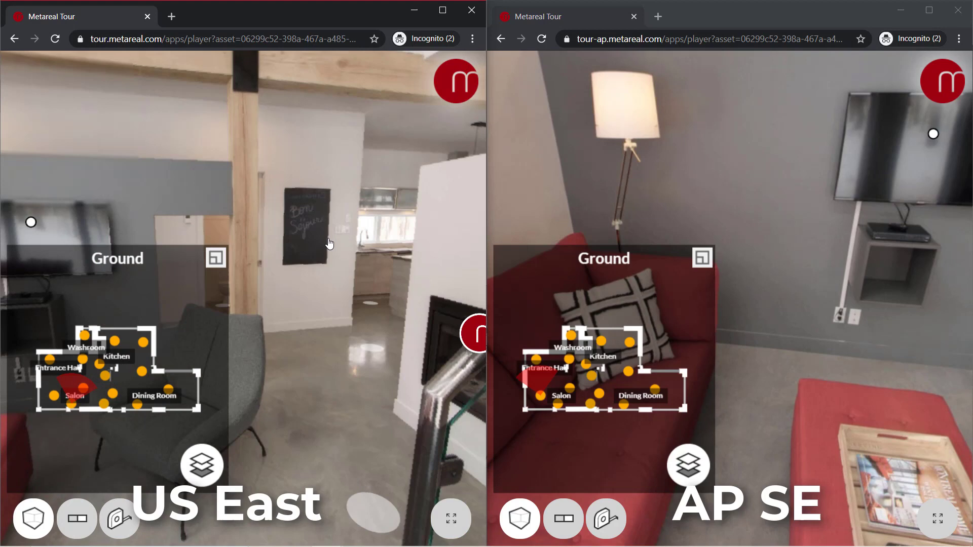
{"action": "left_click", "coordinate": [329, 243]}
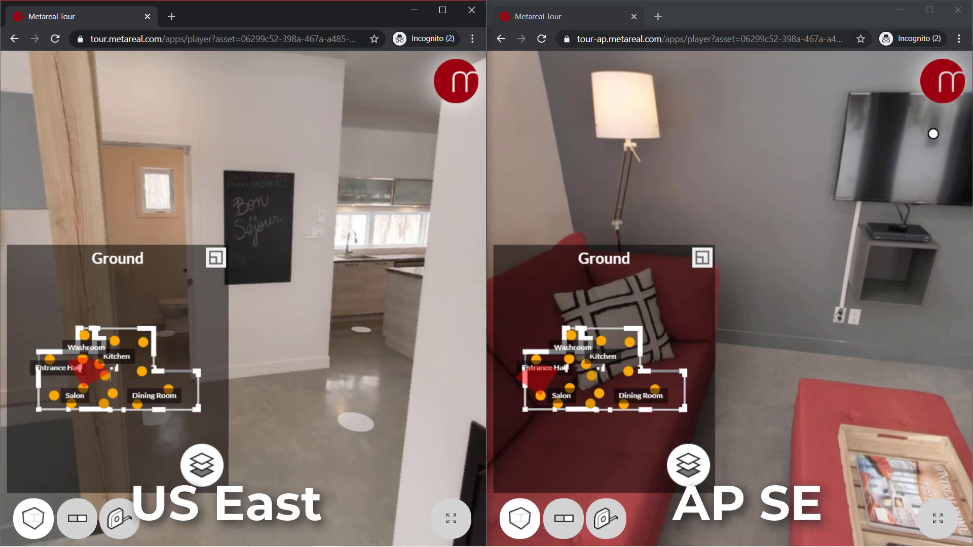
{"action": "left_click", "coordinate": [647, 38]}
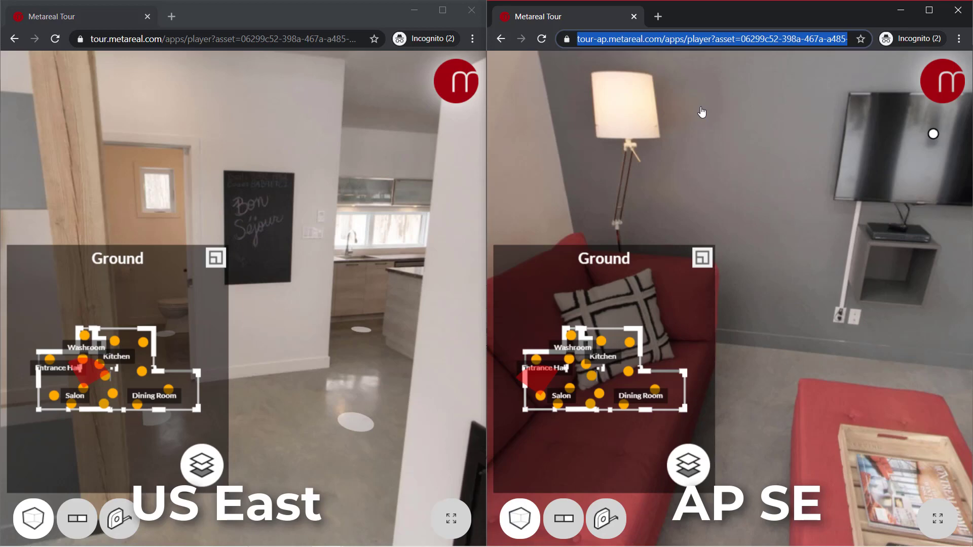
{"action": "left_click", "coordinate": [274, 9]}
{"action": "left_click", "coordinate": [251, 37]}
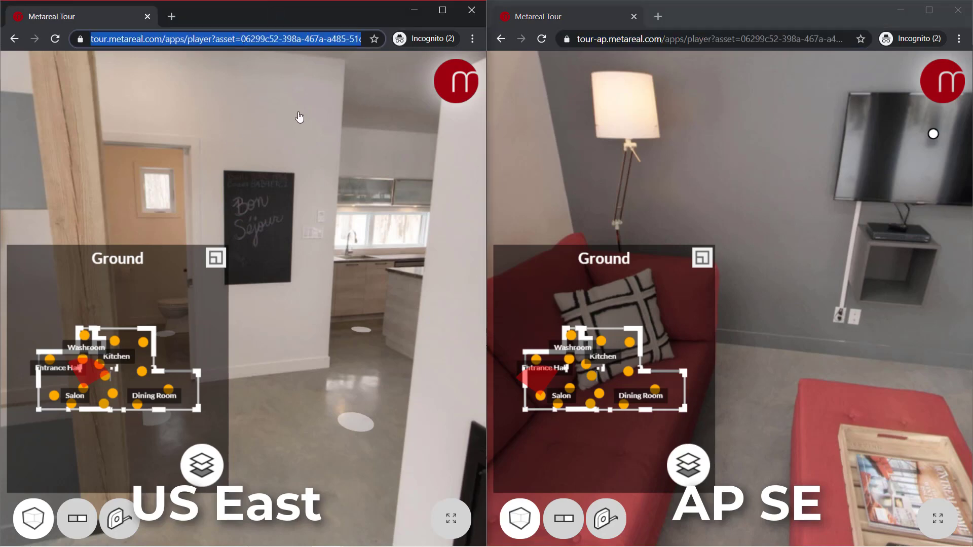